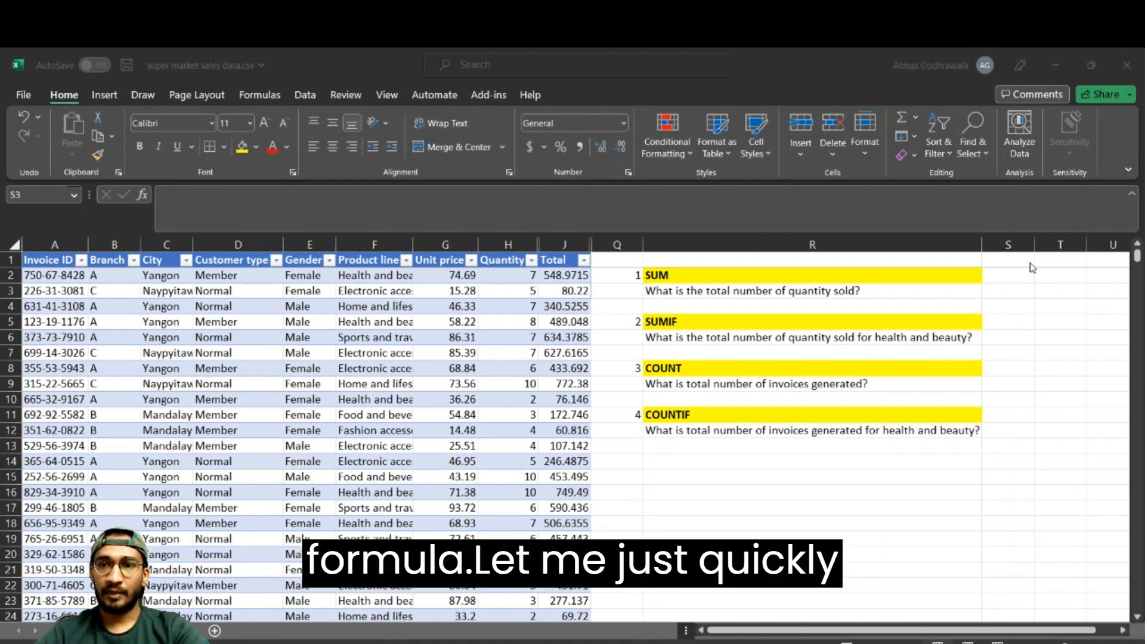
Calculate the total quantity sold in cell S3 with a SUM formula over the whole Quantity column, =SUM(H:H)
click(1016, 293)
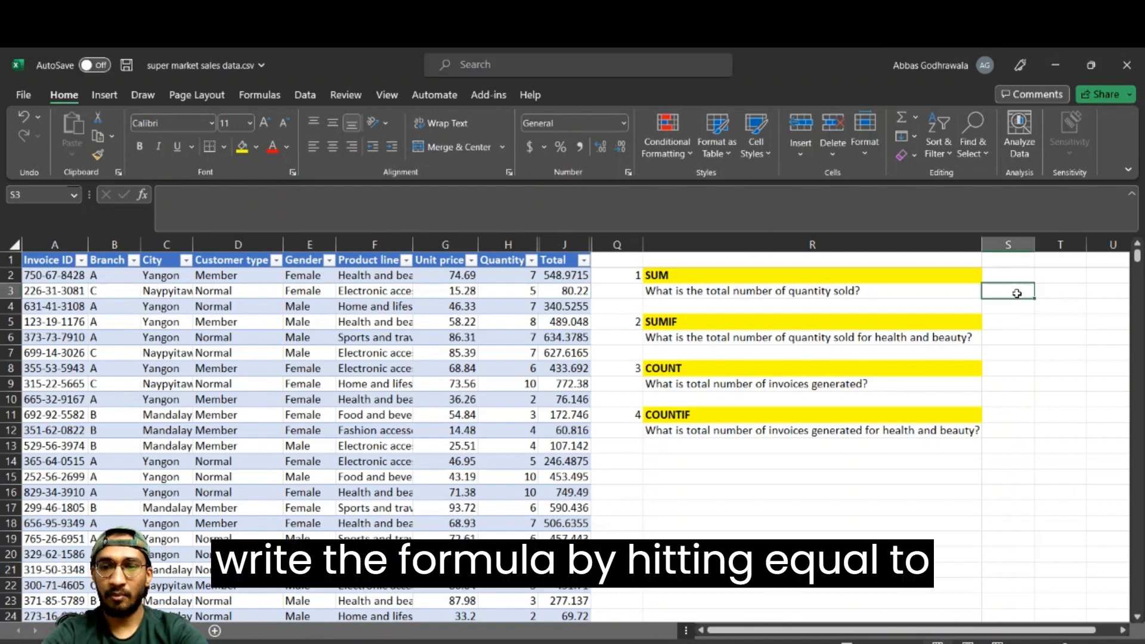
text(=)
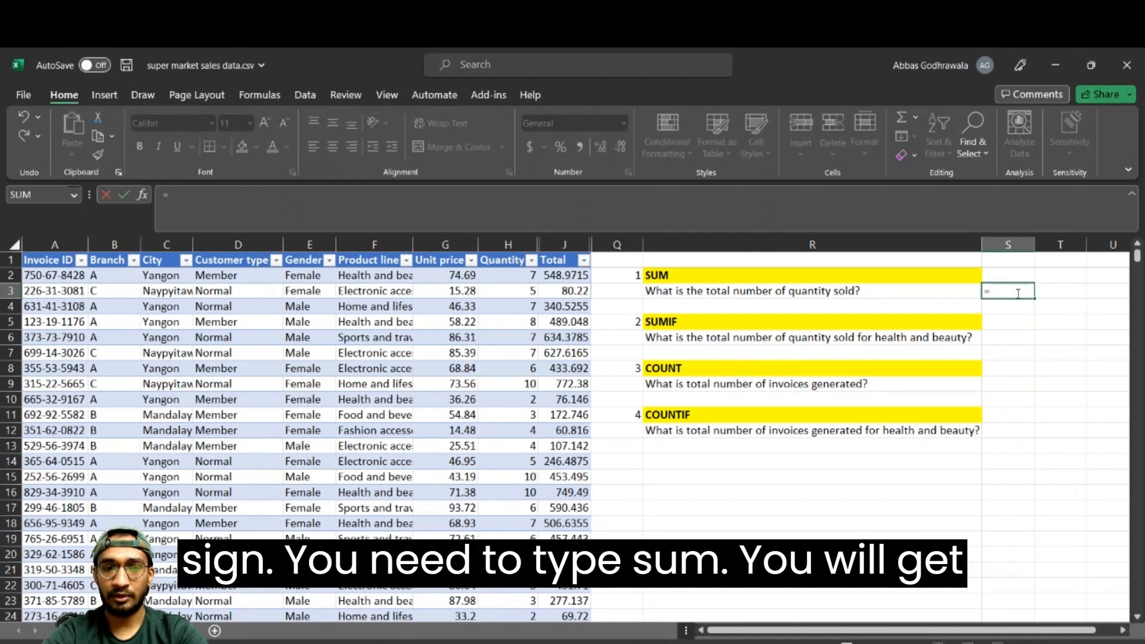
text(sum)
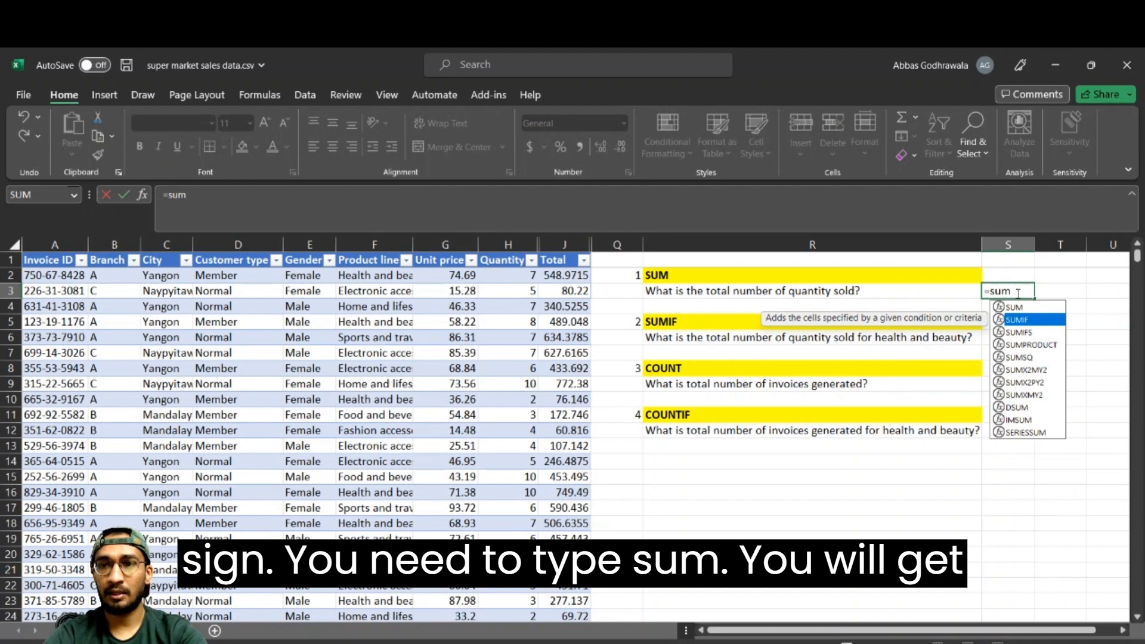
key(Down)
key(Up)
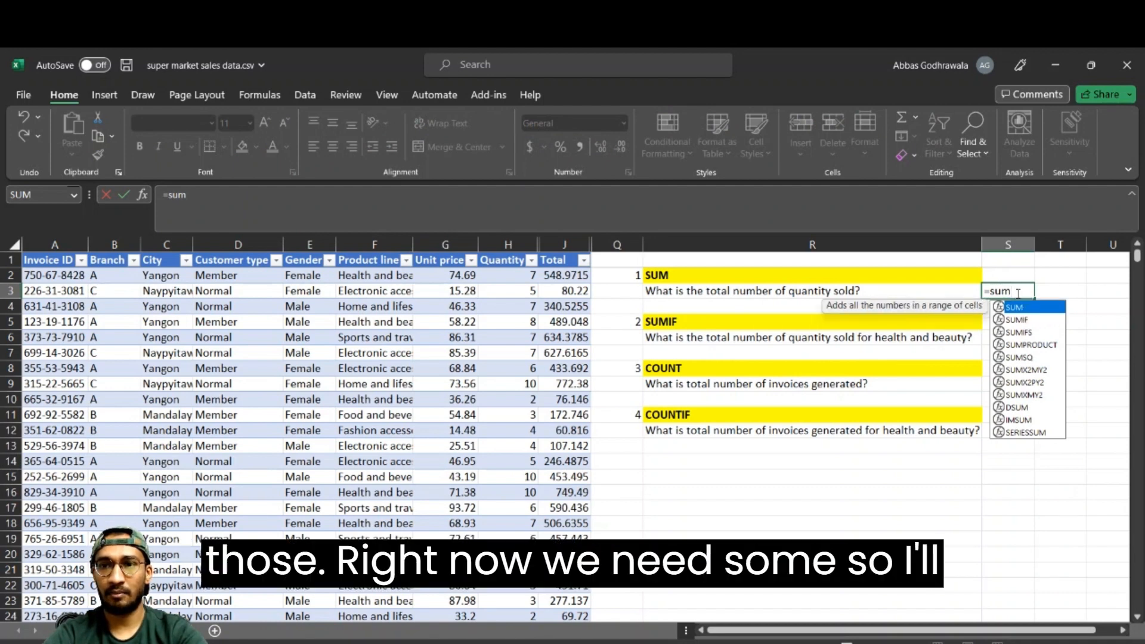
key(Tab)
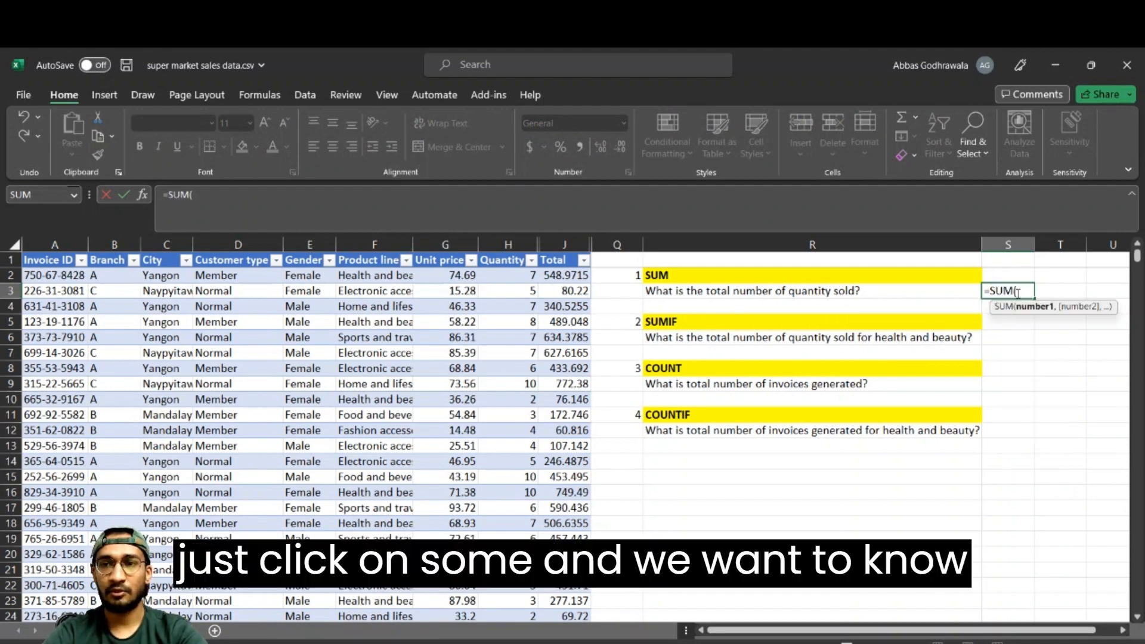
click(506, 245)
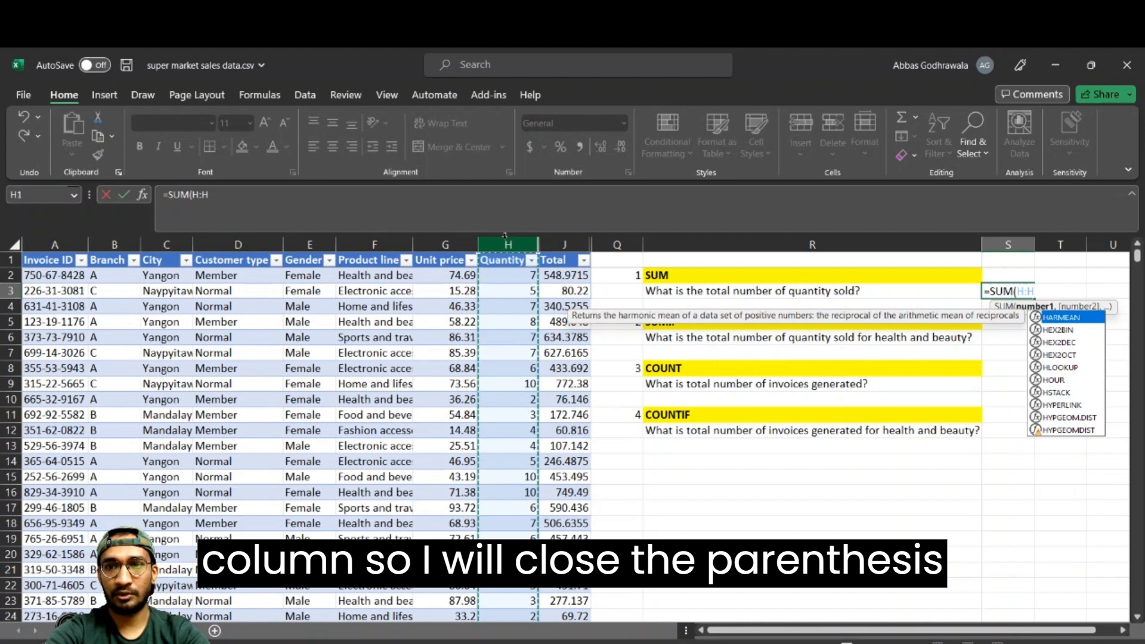
text())
key(Return)
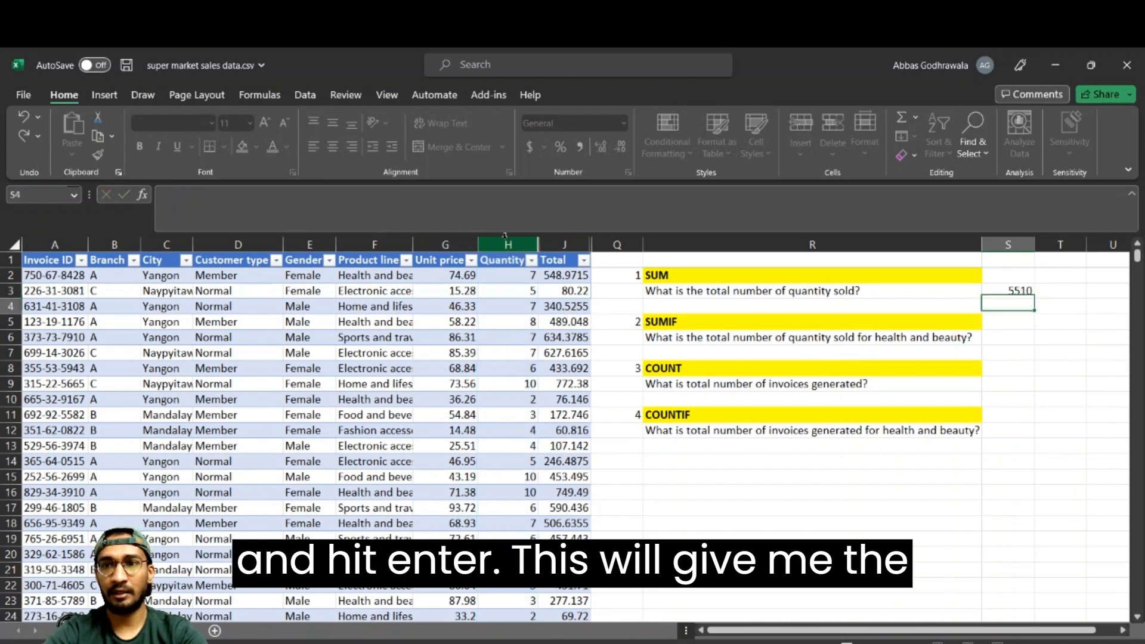
key(Up)
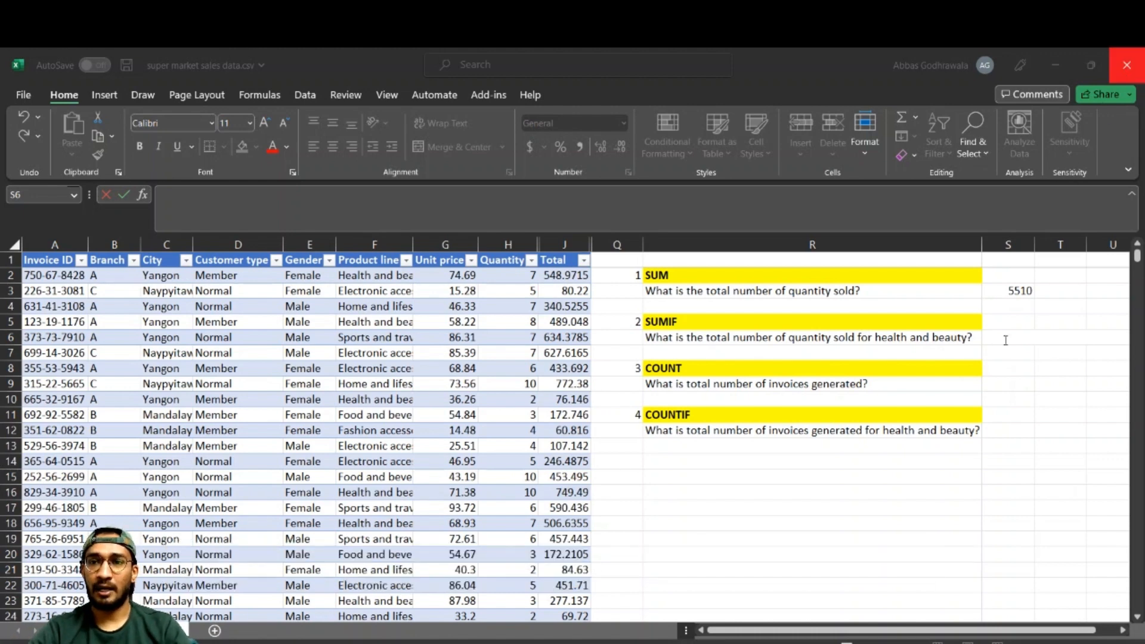
Calculate the health and beauty quantity in cell S6 with the formula =SUMIF(F:F,"health and beauty",H:H)
click(1012, 335)
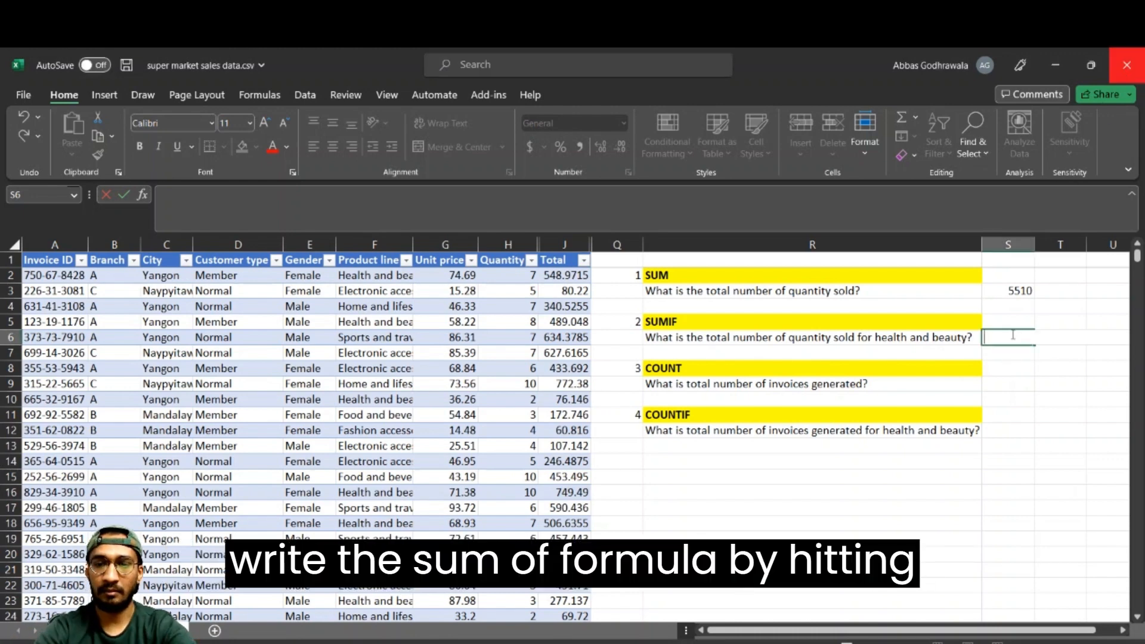
text(=sum)
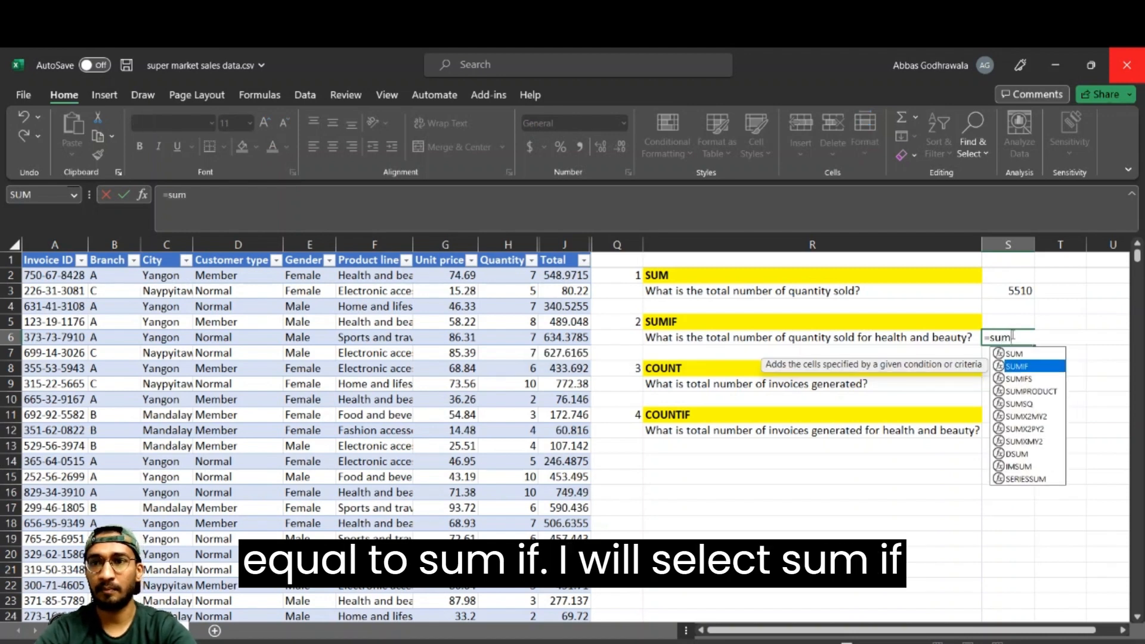
key(Tab)
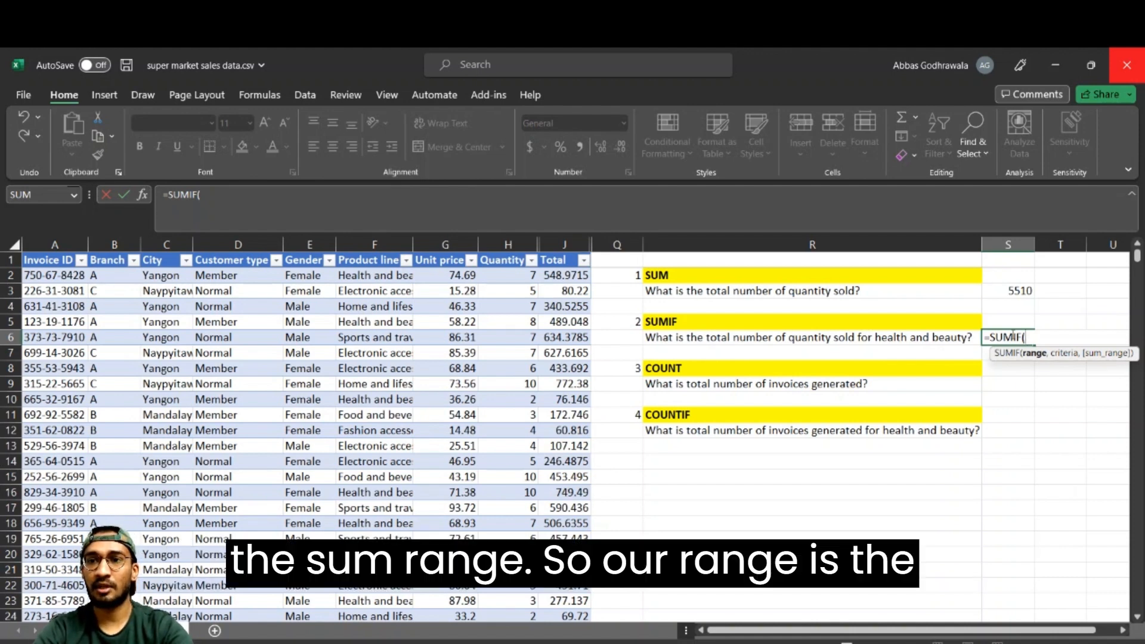
click(394, 237)
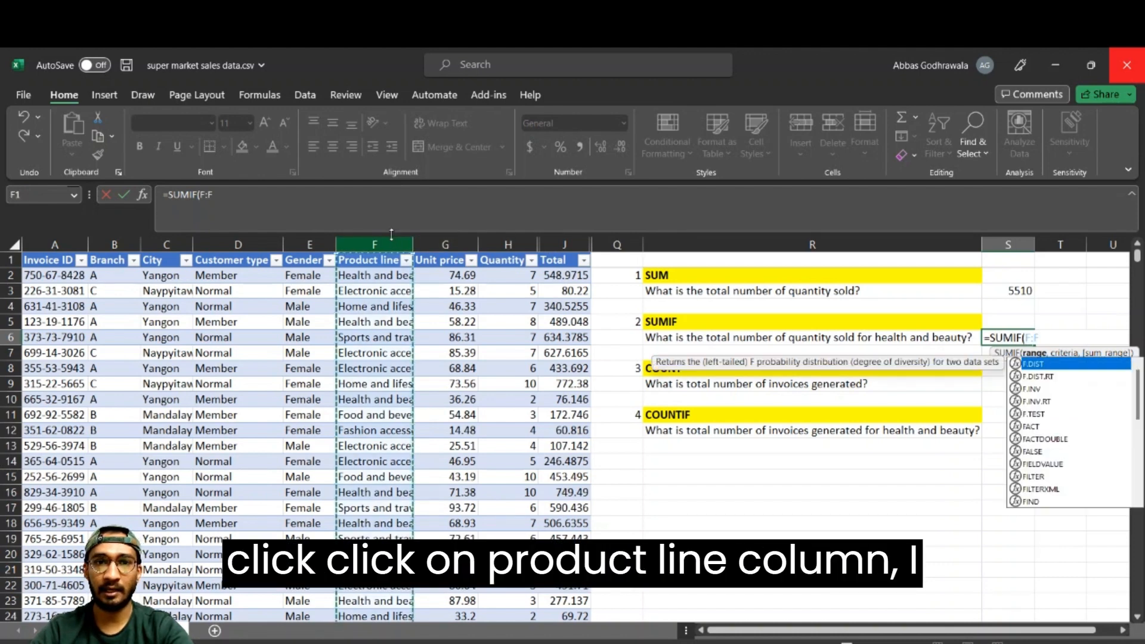
text(,)
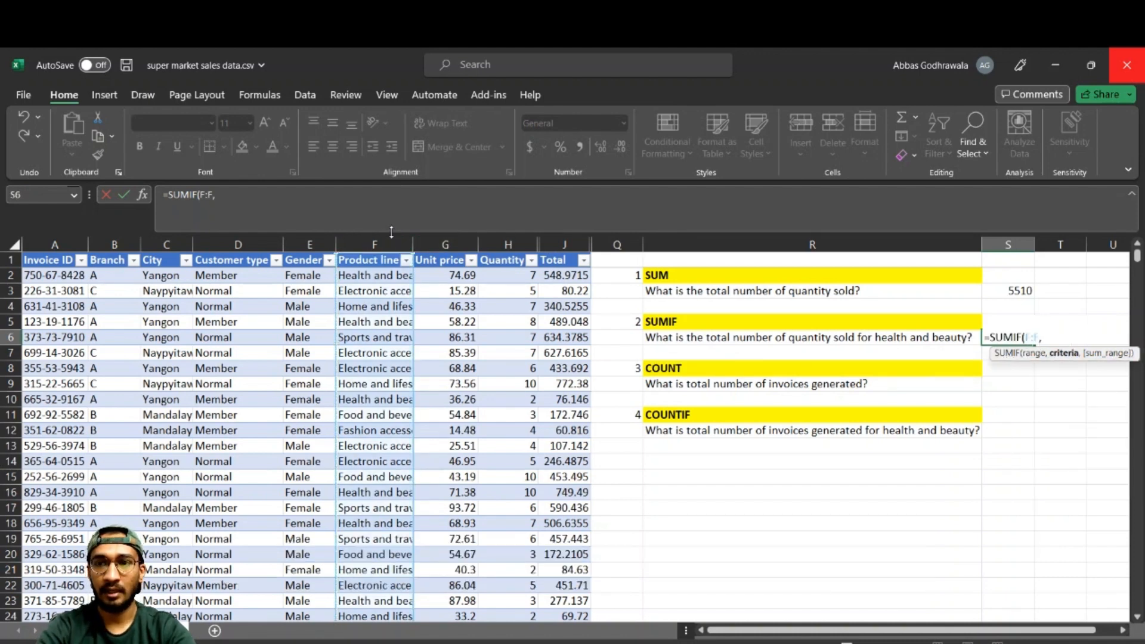
text(")
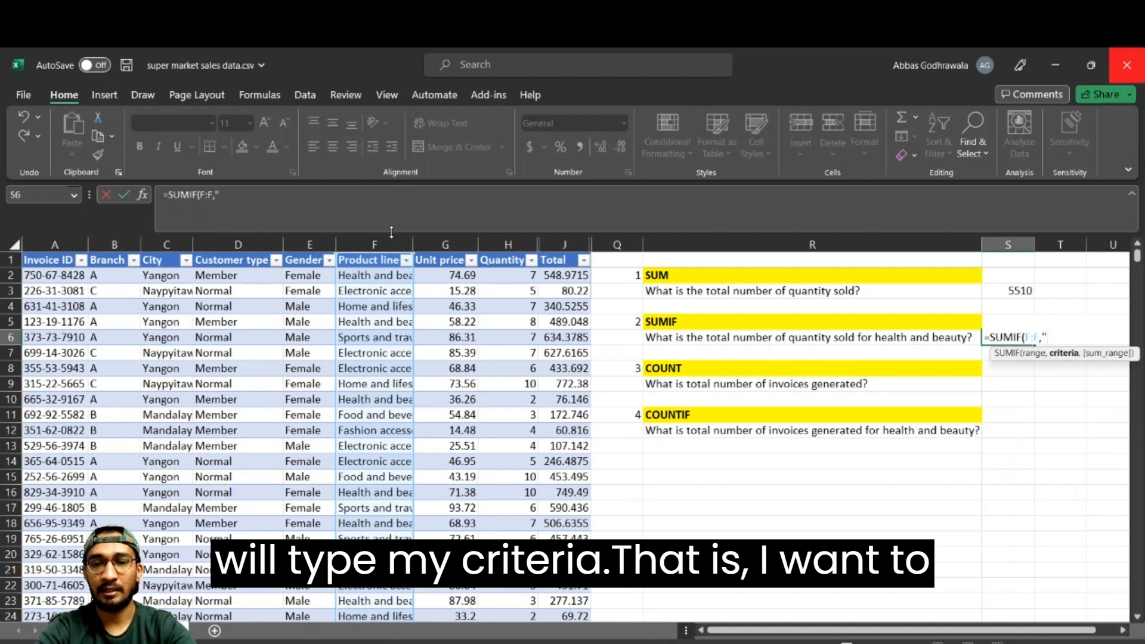
text(healt)
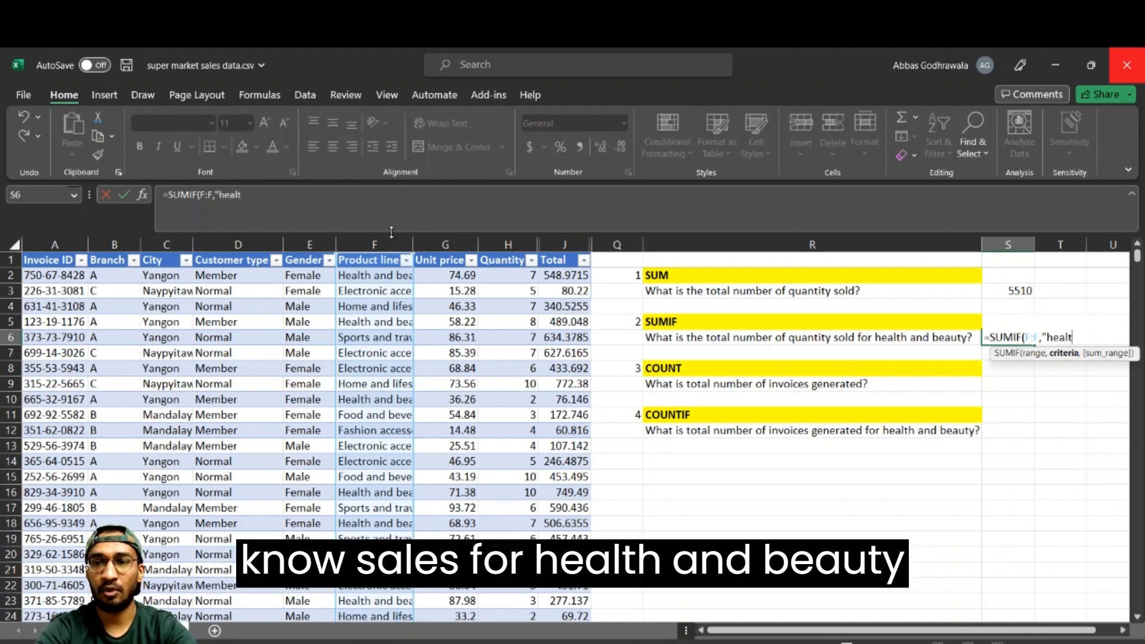
text(h)
text( a)
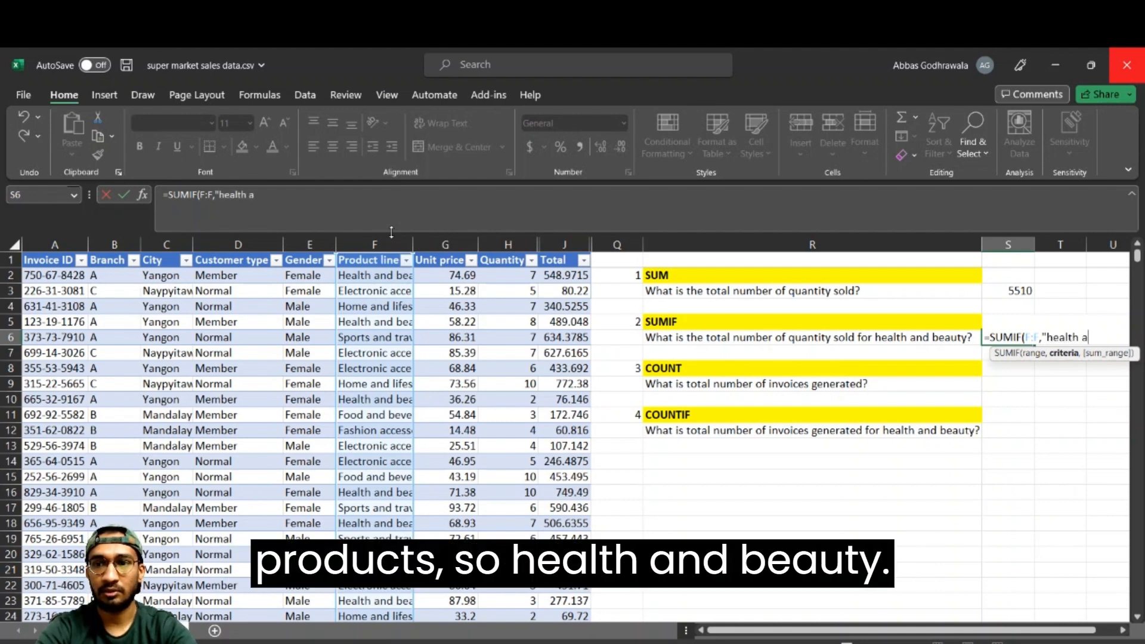
text(nd beauty)
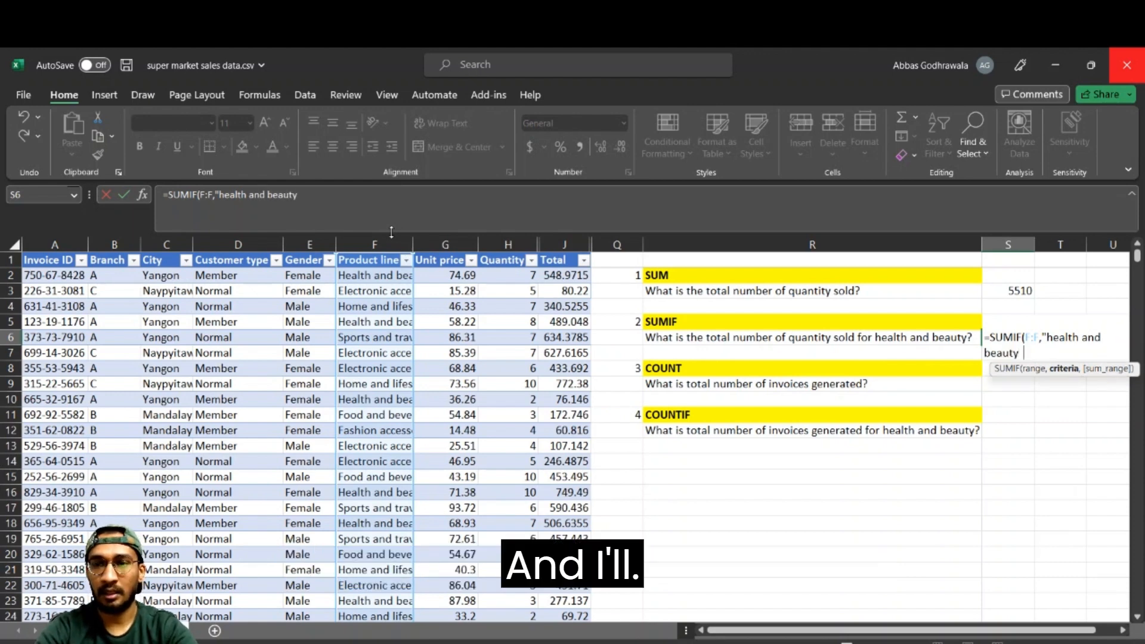
text(",)
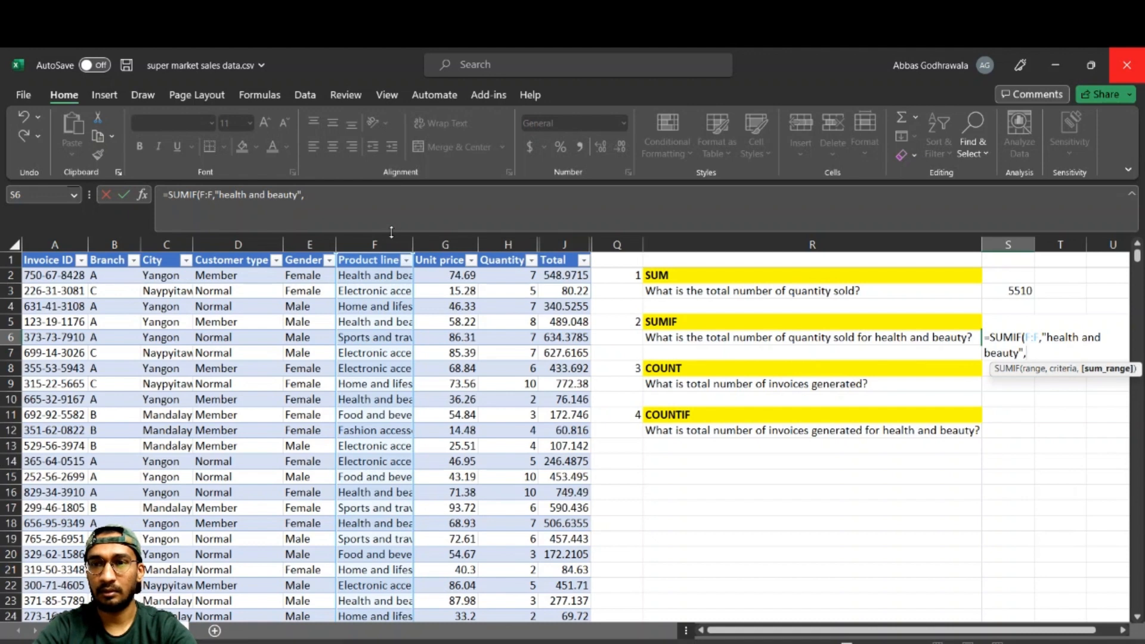
click(510, 245)
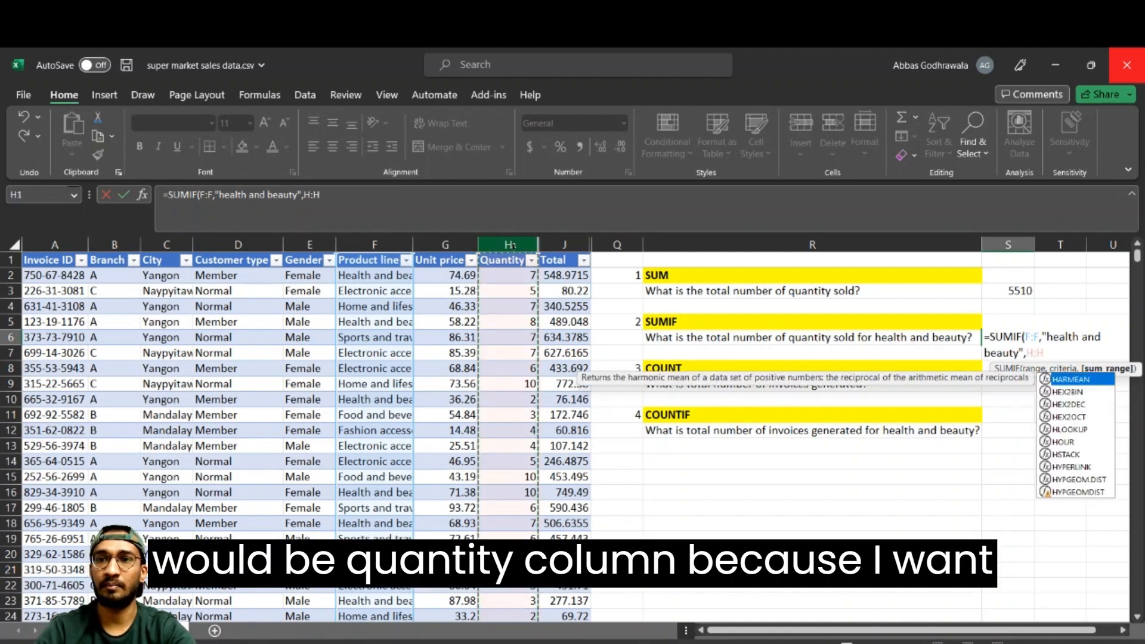
text())
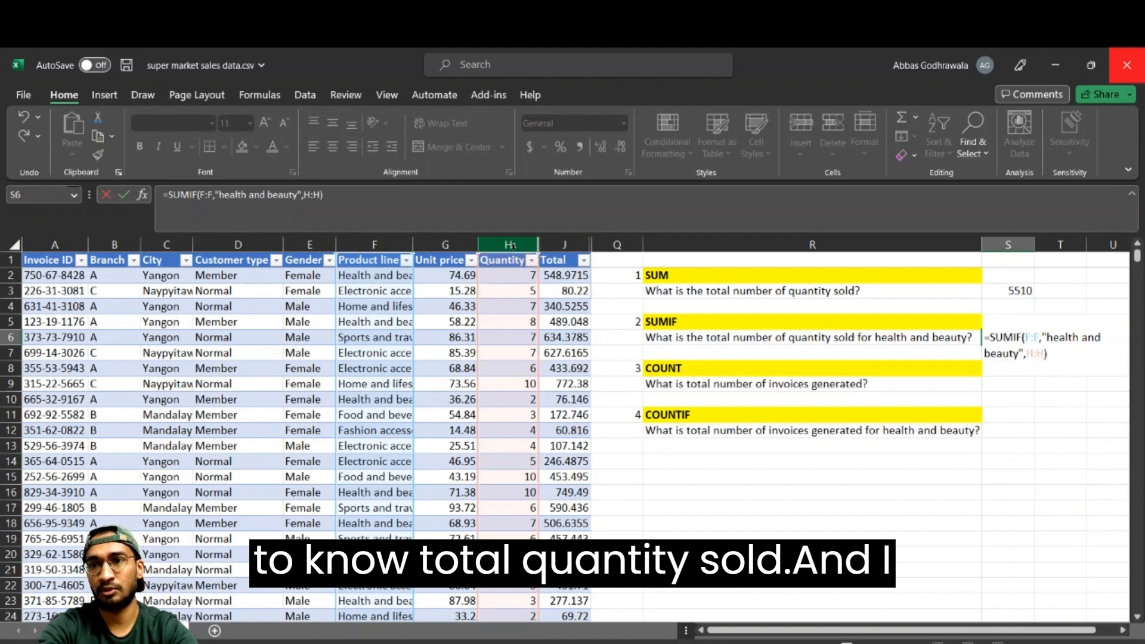
key(Return)
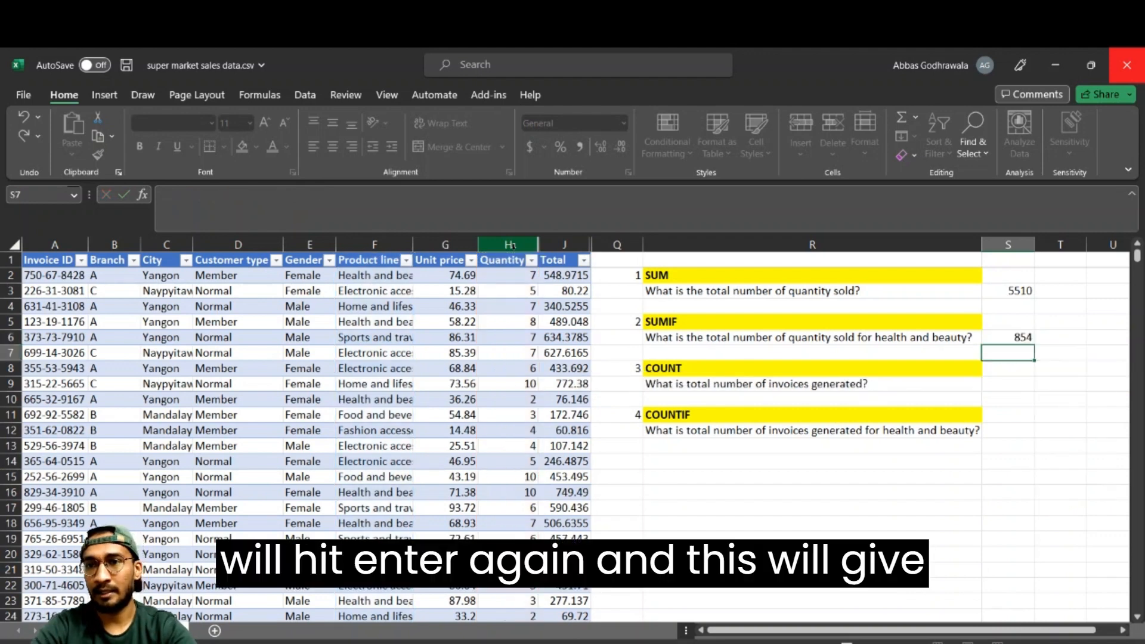
key(Up)
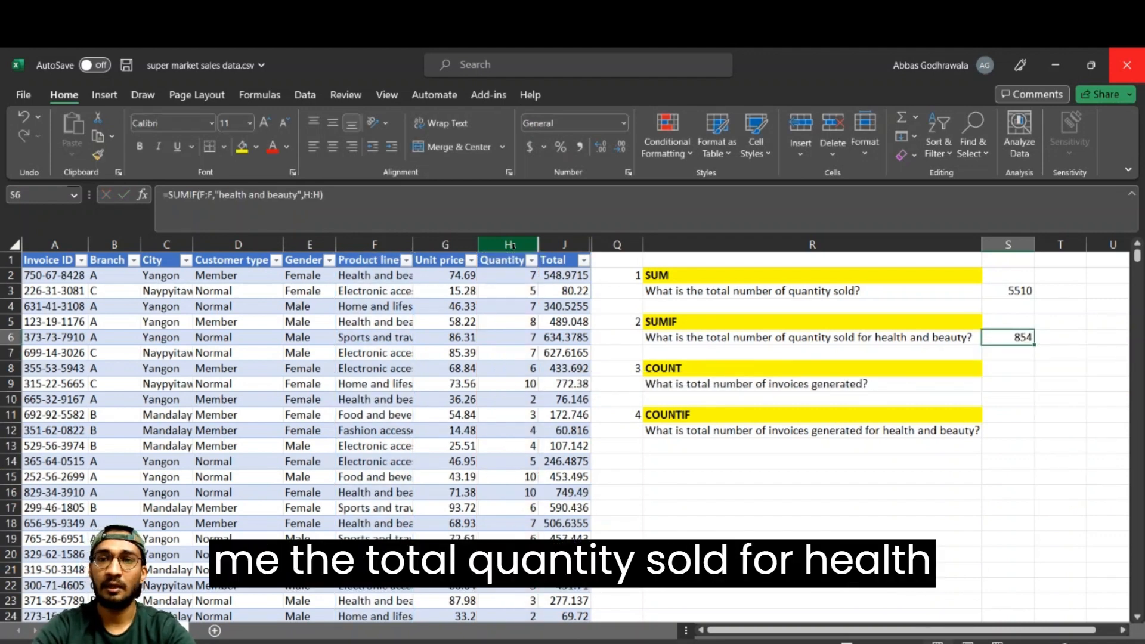
key(Left)
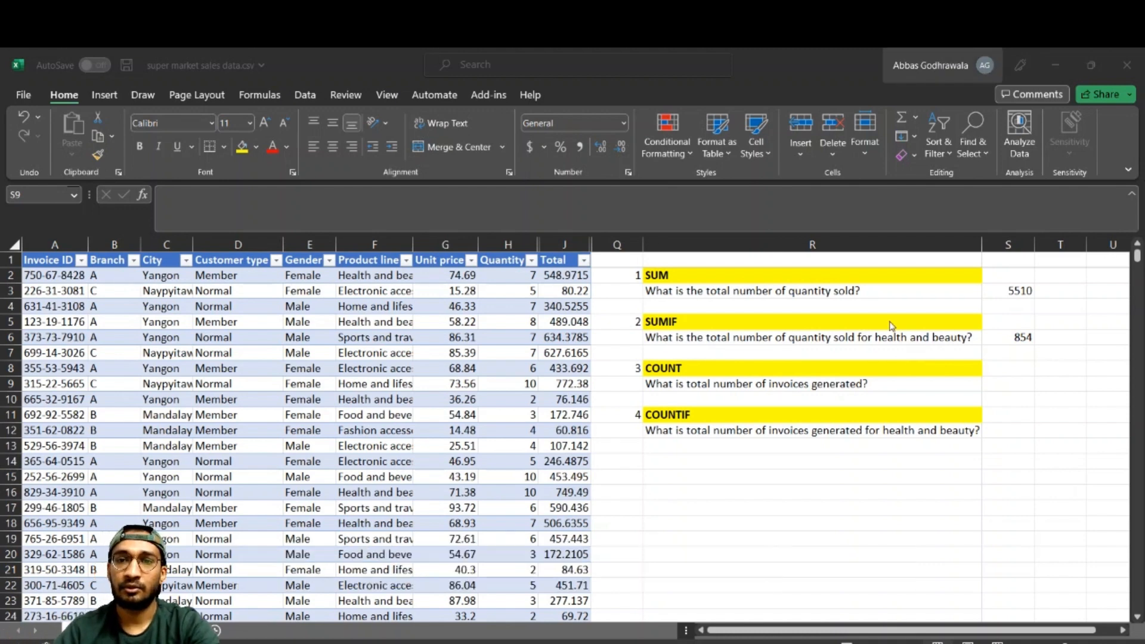
Count the generated invoices in cell S9 with a COUNT formula over the whole Quantity column, =COUNT(H:H)
click(997, 385)
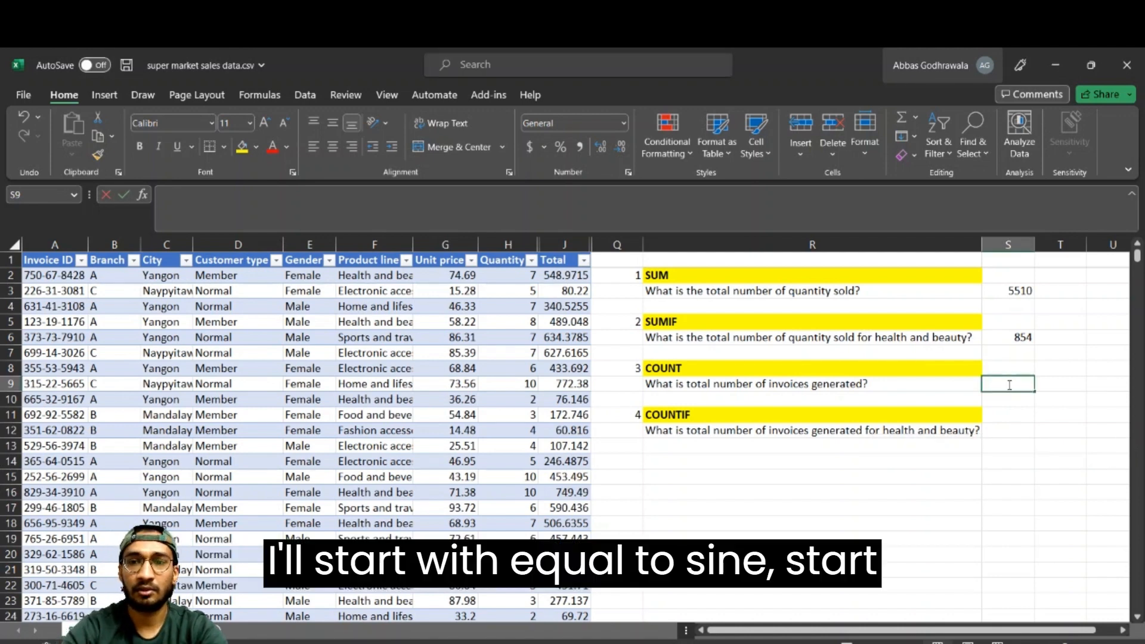
text(=cou)
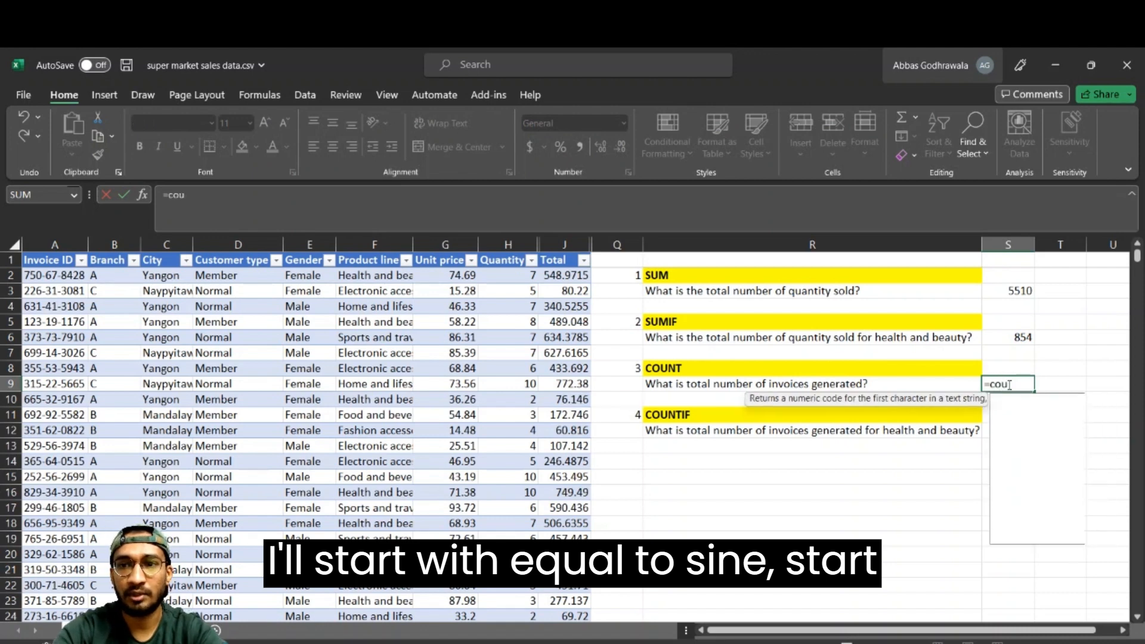
key(Tab)
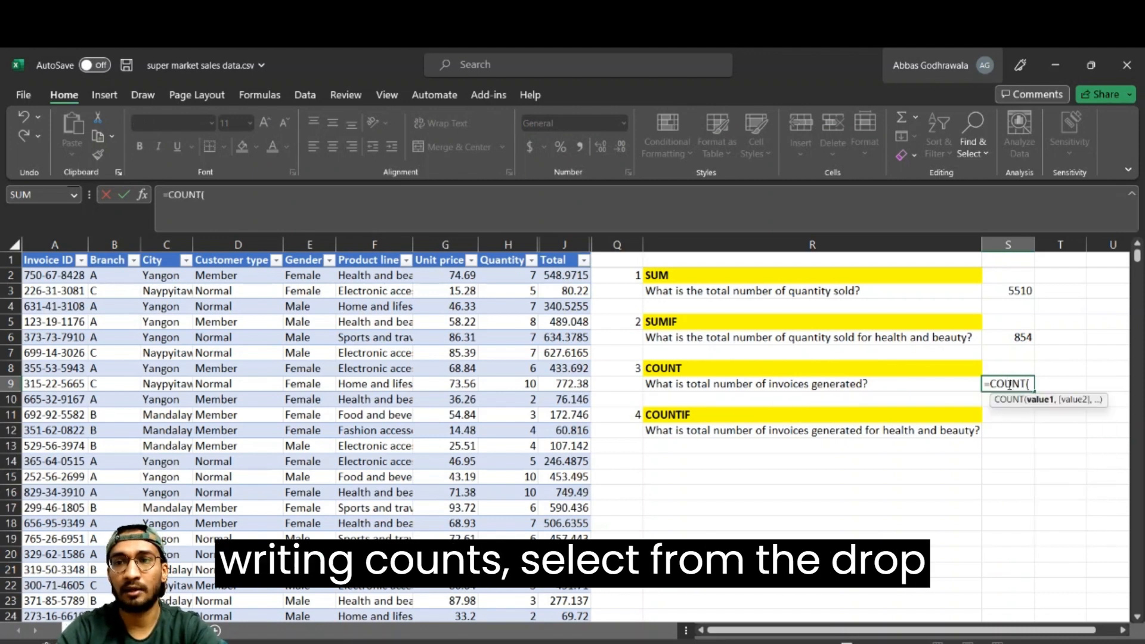
click(520, 240)
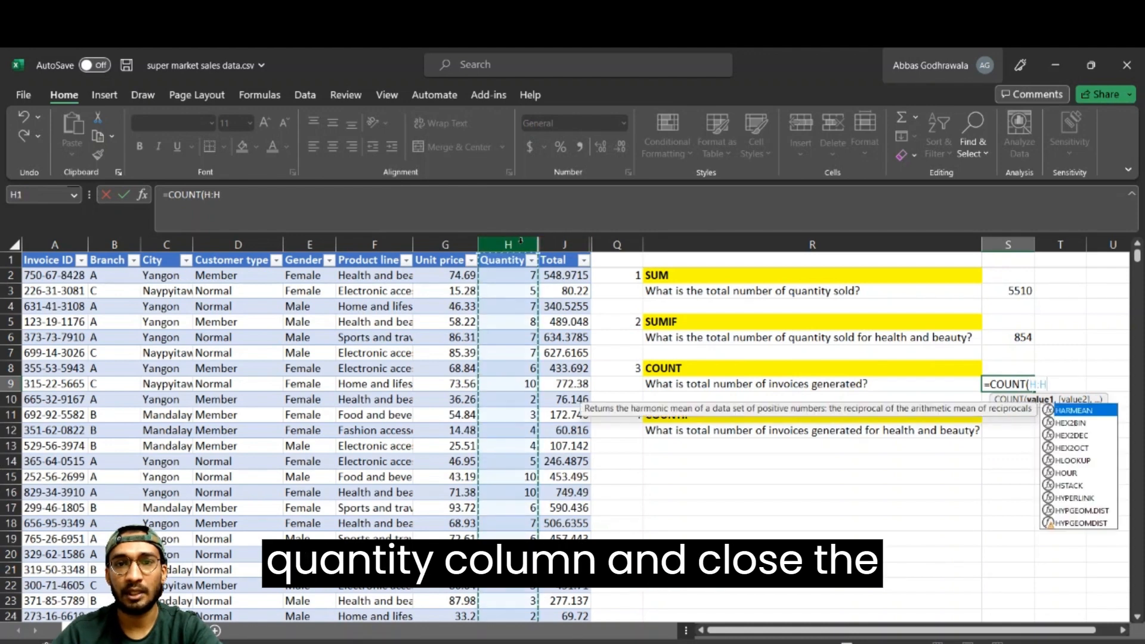
text())
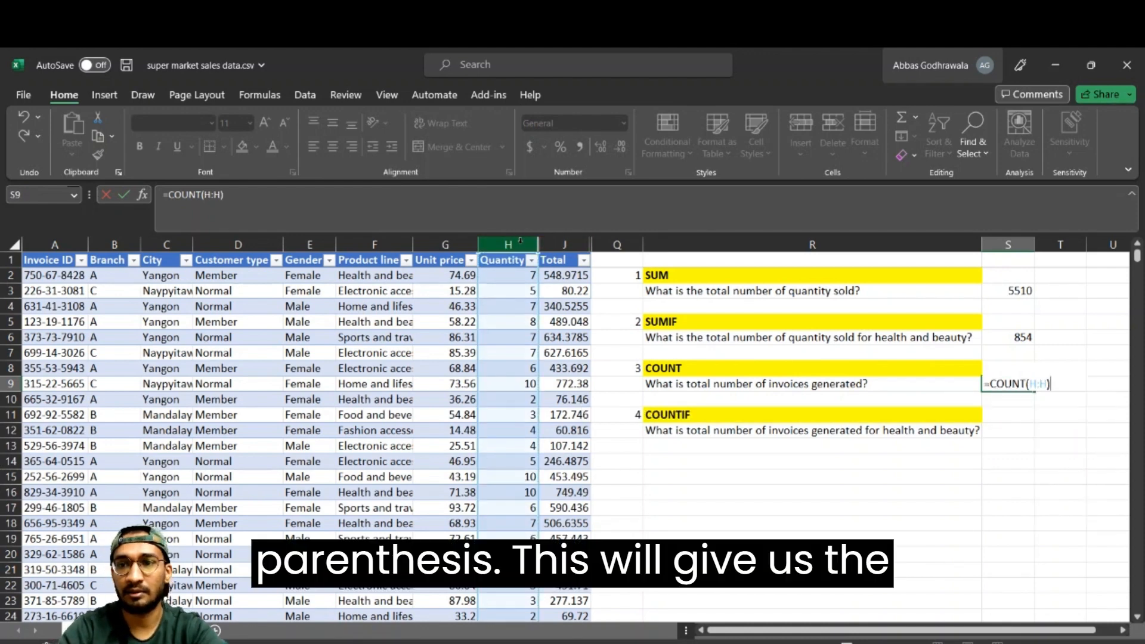
key(Return)
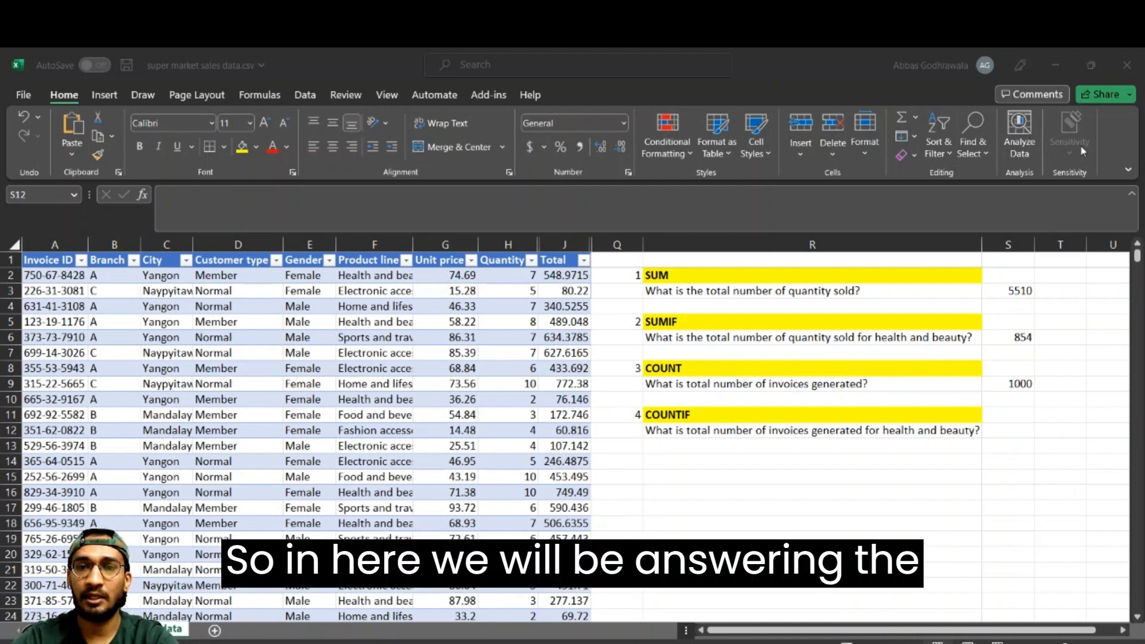
Count the health and beauty invoices in cell S12 with the formula =COUNTIF(F:F,"health and beauty")
click(1001, 435)
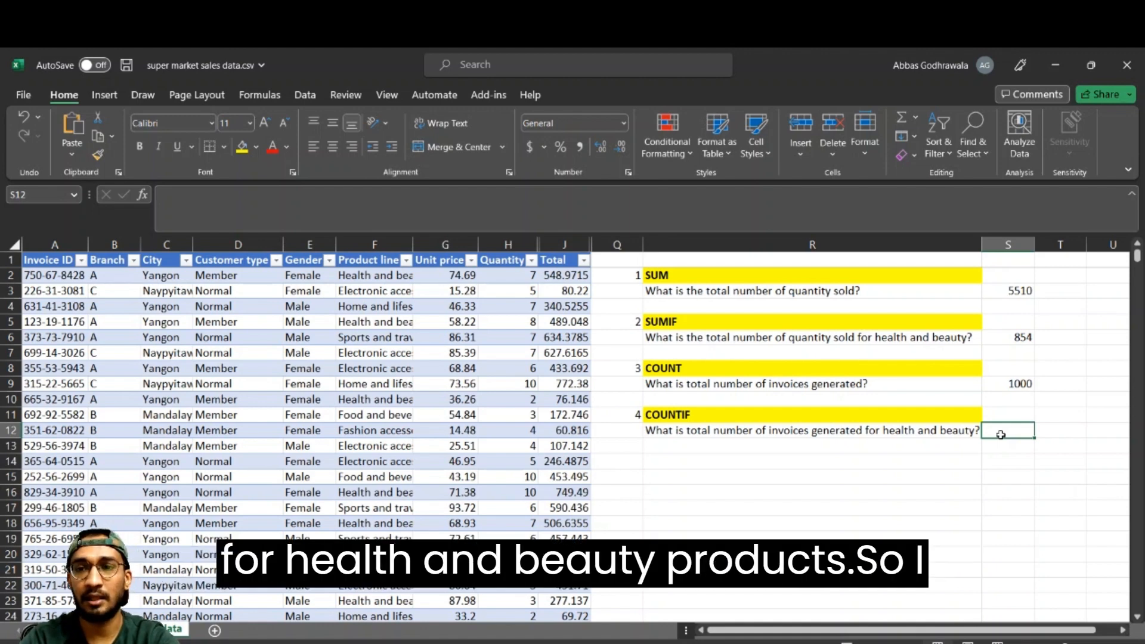
text(=)
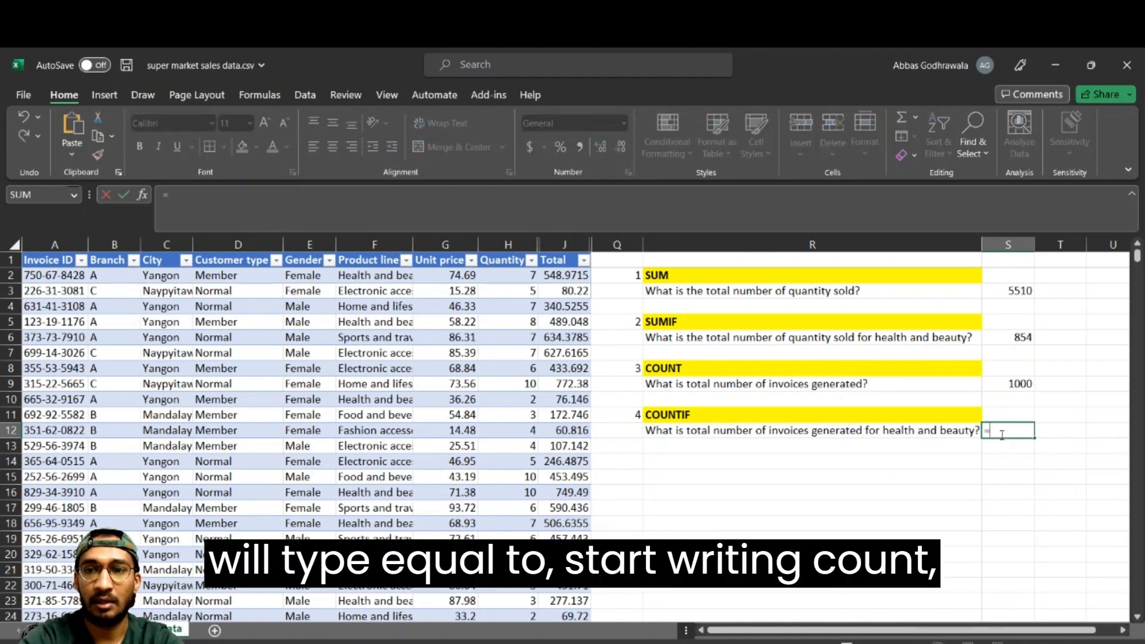
text(coun)
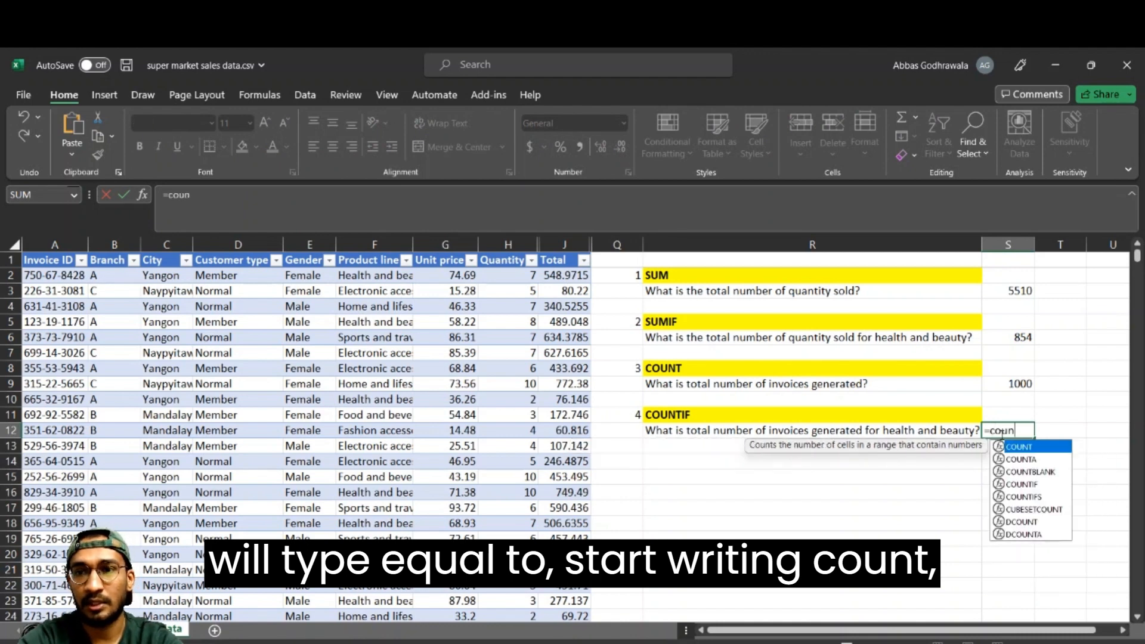
key(Down)
key(Down)
key(Down)
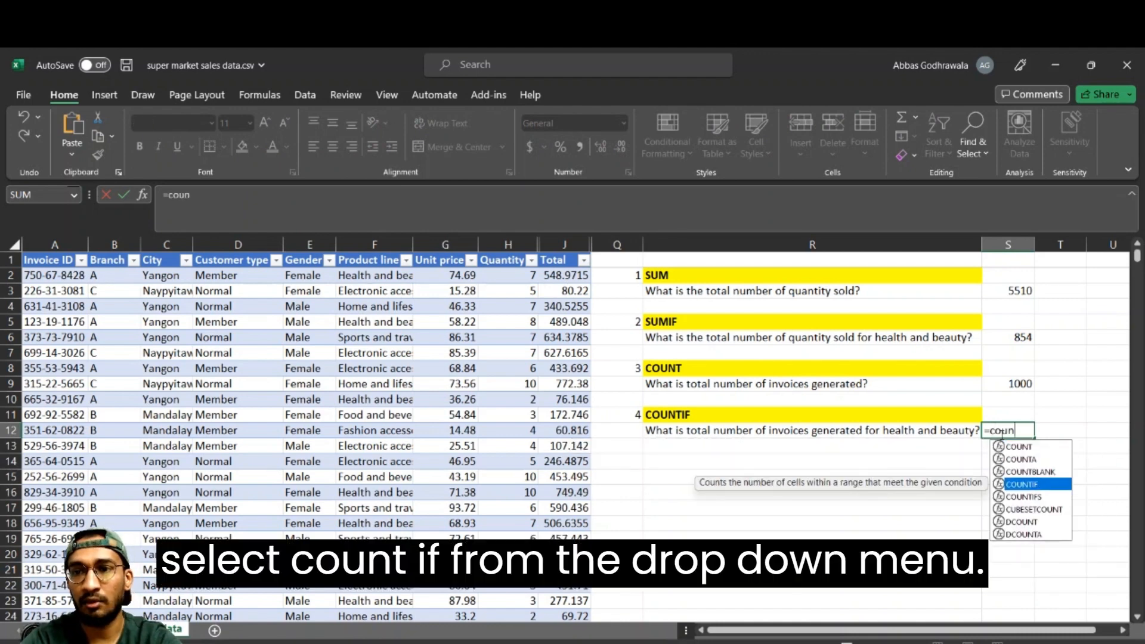
key(Tab)
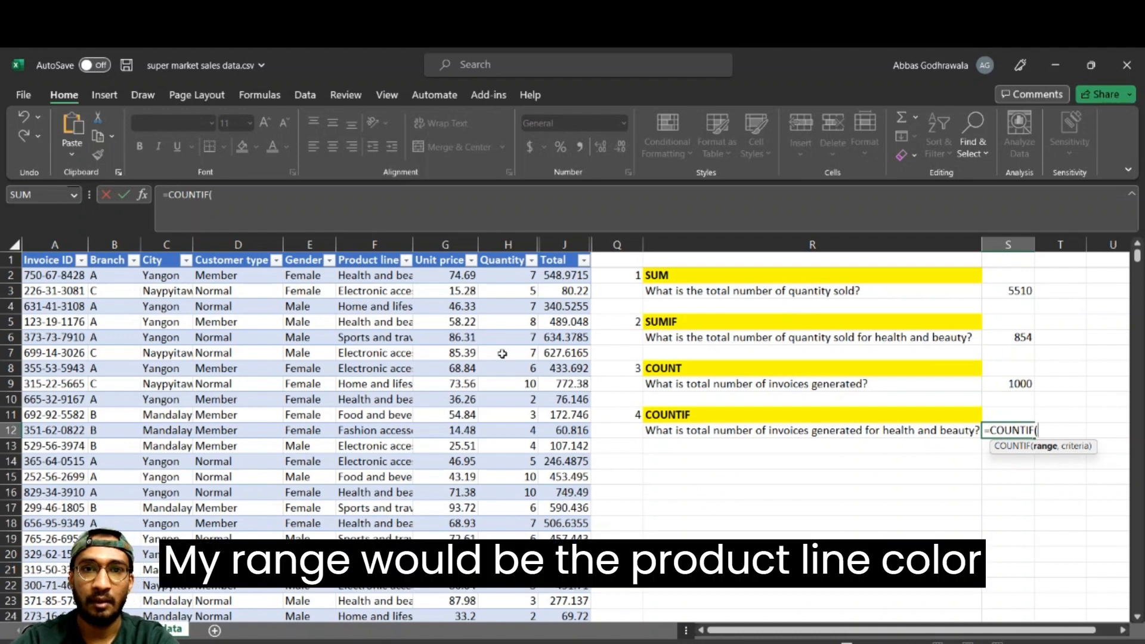
click(370, 245)
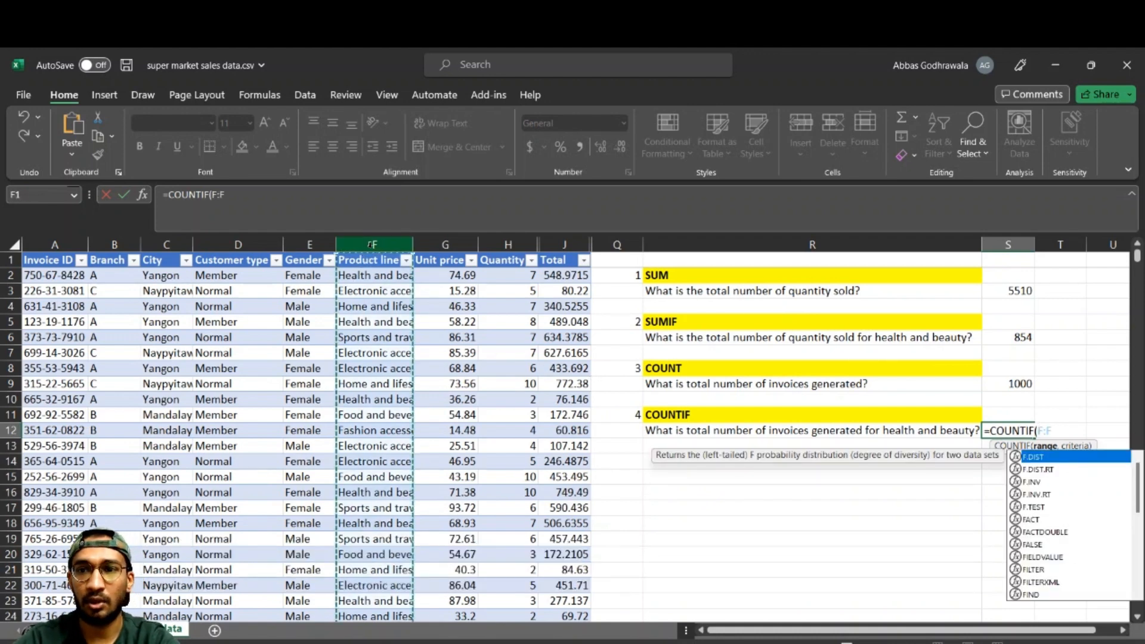
text(,")
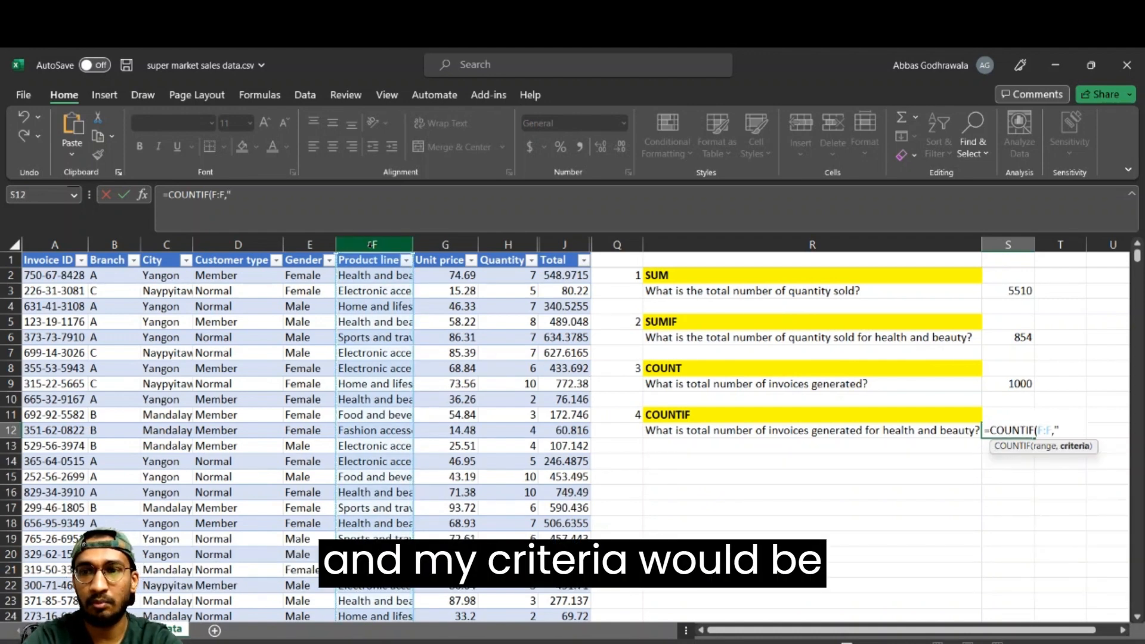
text(health)
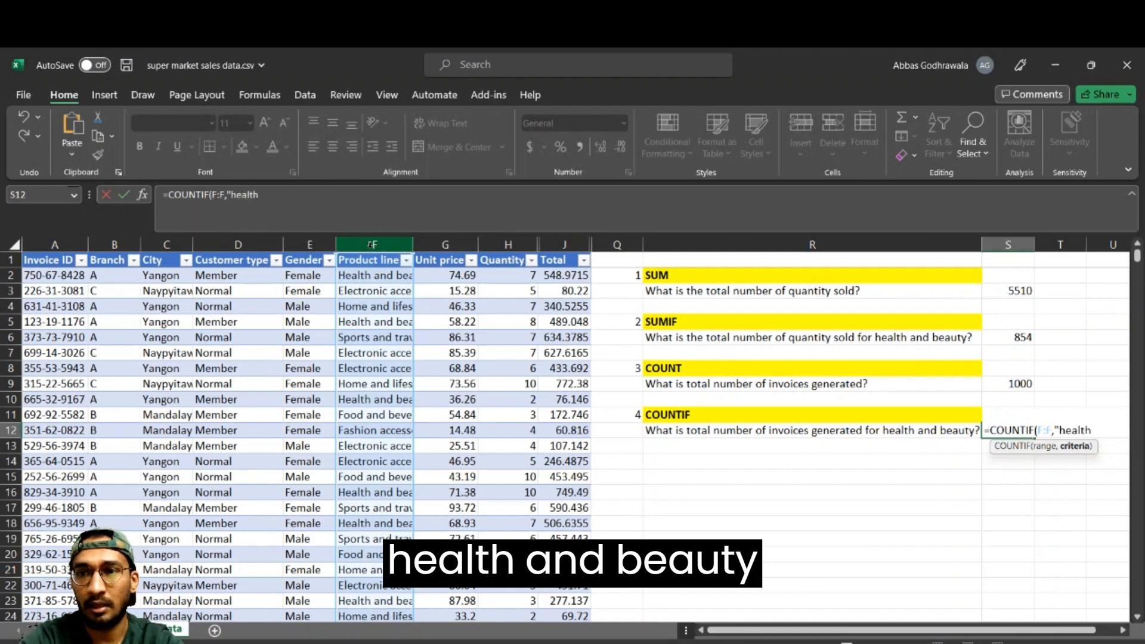
text( and beauty)
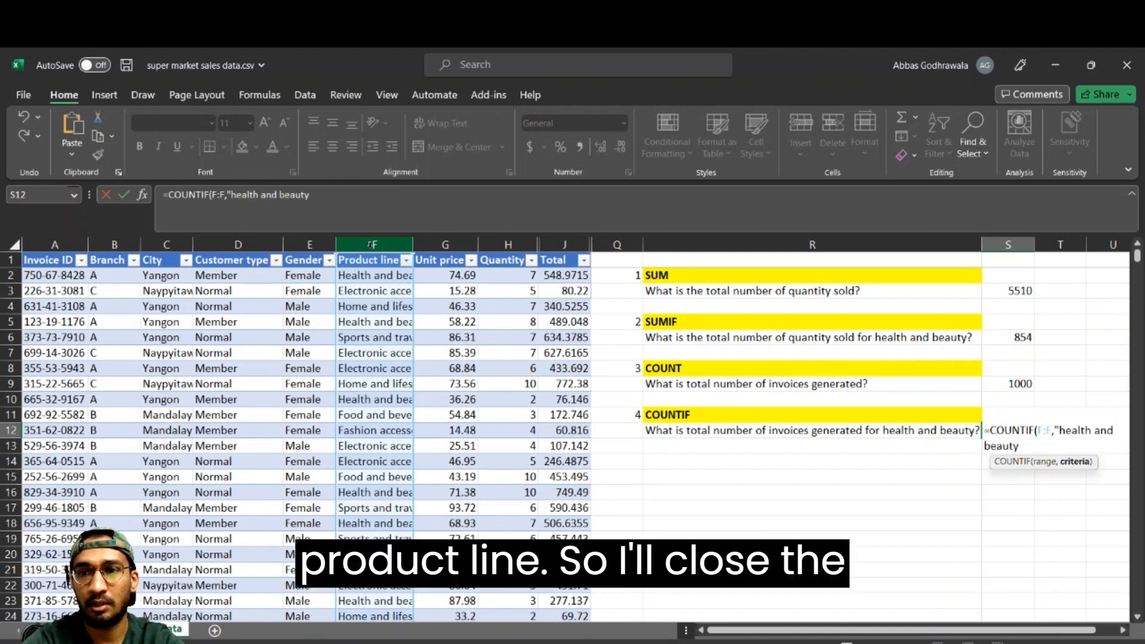
text("))
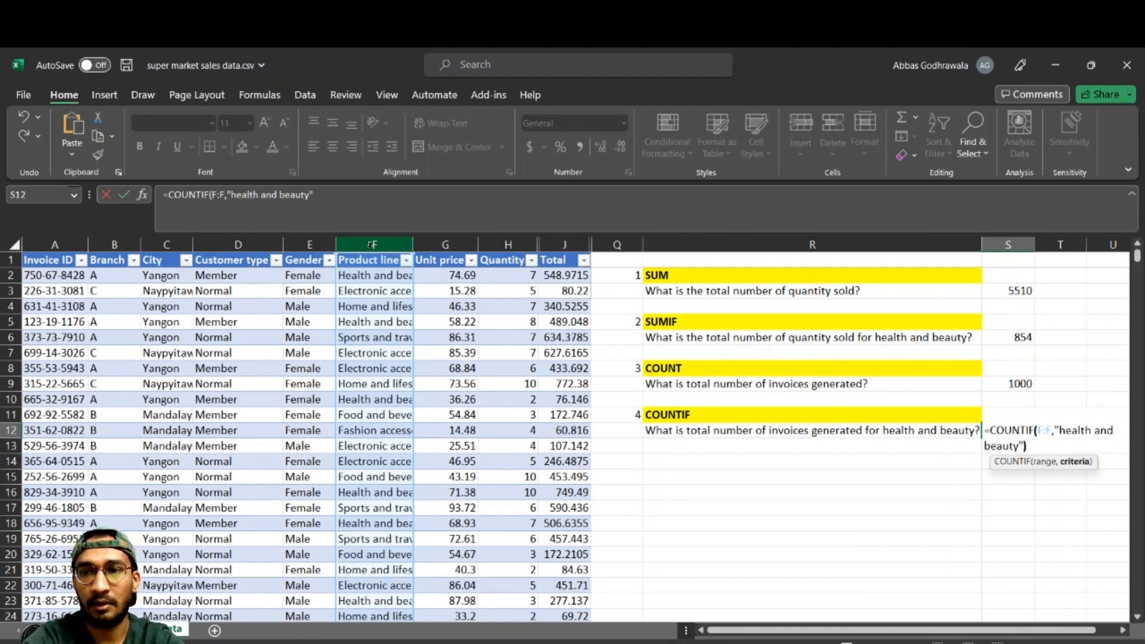
key(Return)
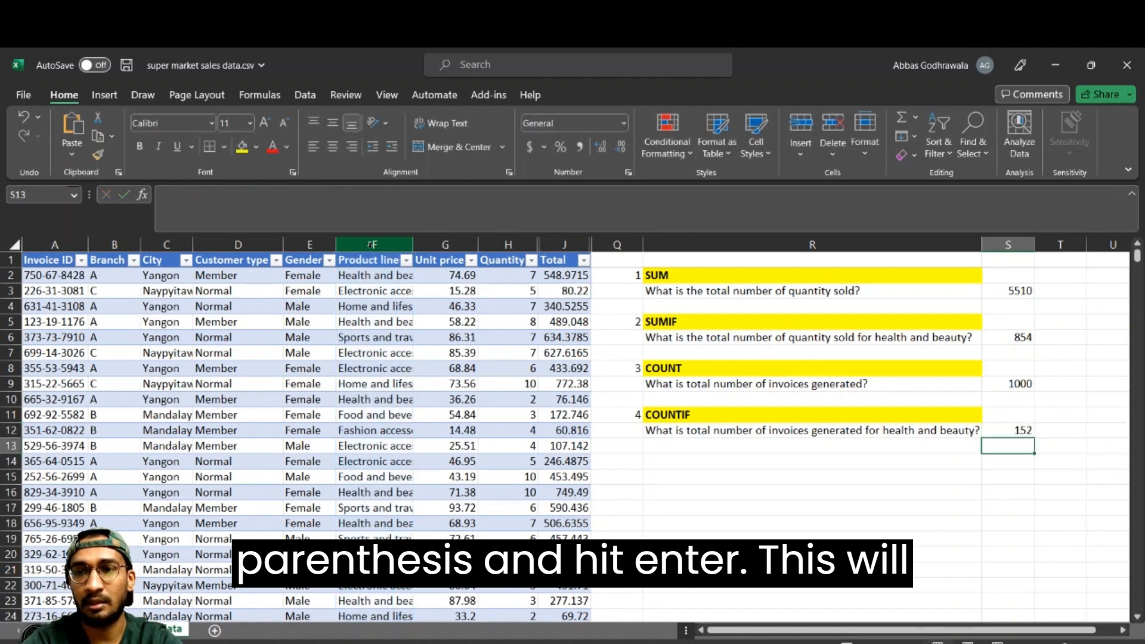